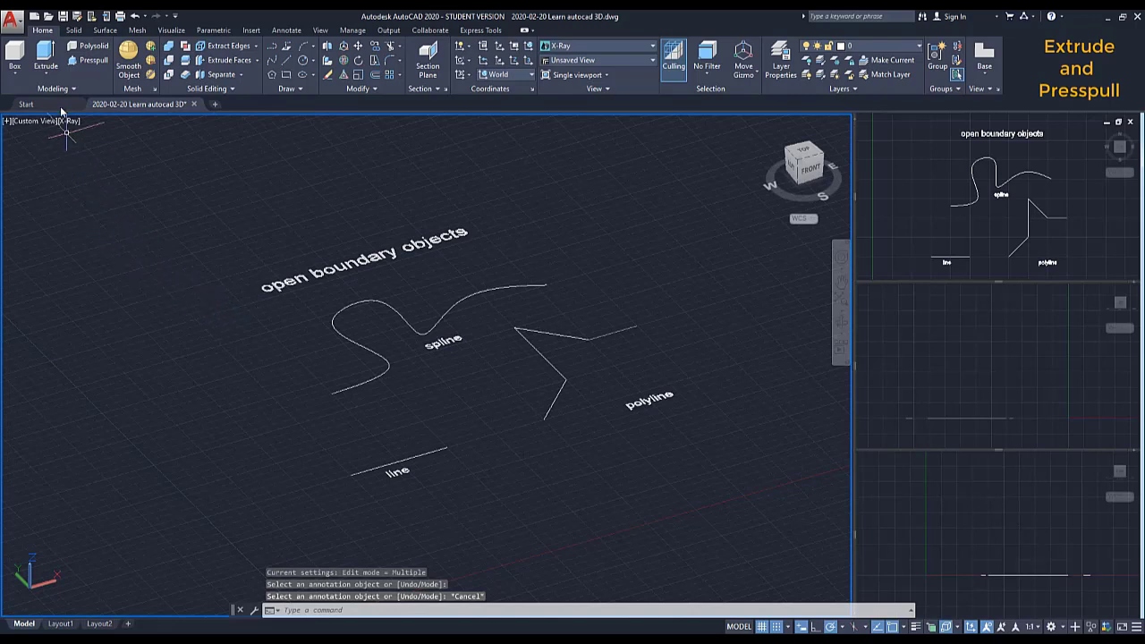
Step: Extrude the spline, straight line and polyline into upright surfaces 50 units high
{"action": "left_click", "coordinate": [45, 55]}
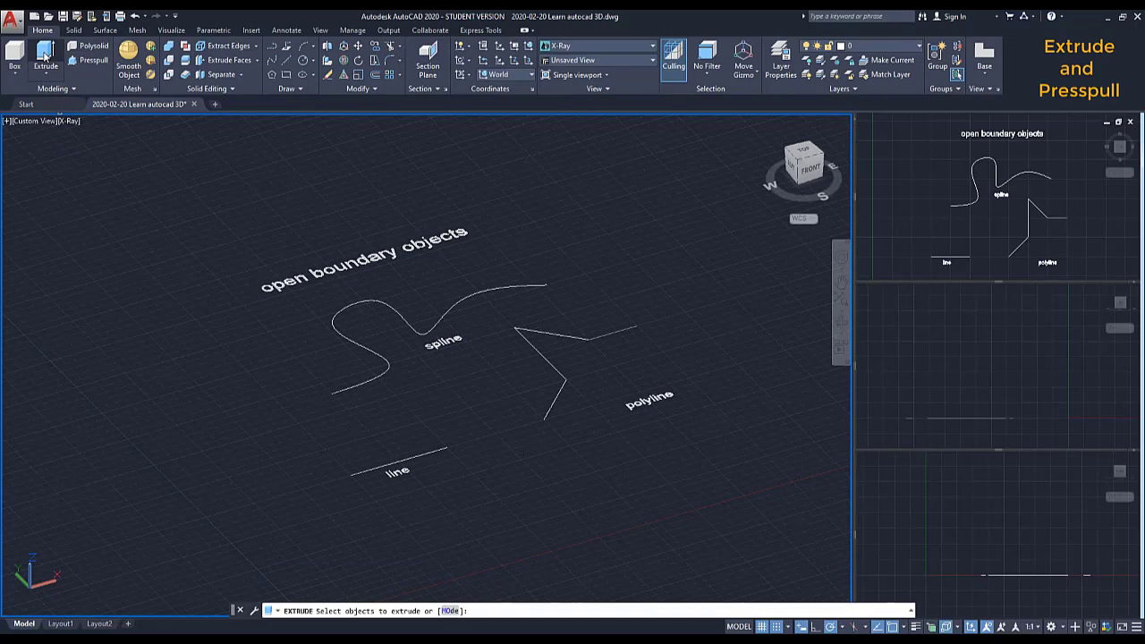
{"action": "left_click", "coordinate": [332, 318]}
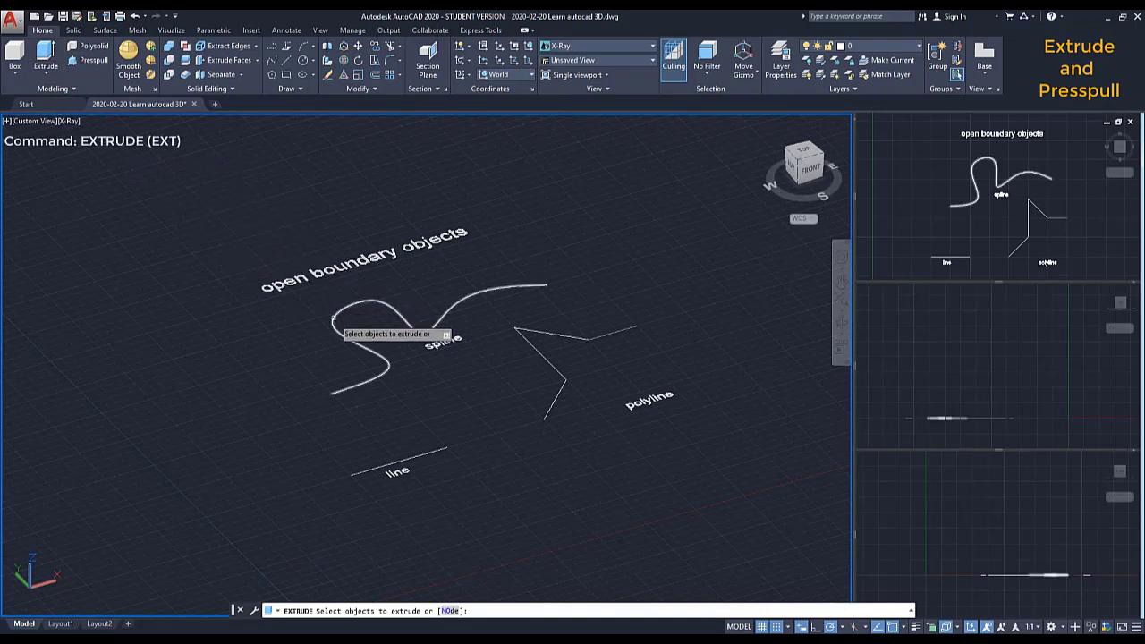
{"action": "left_click", "coordinate": [426, 453]}
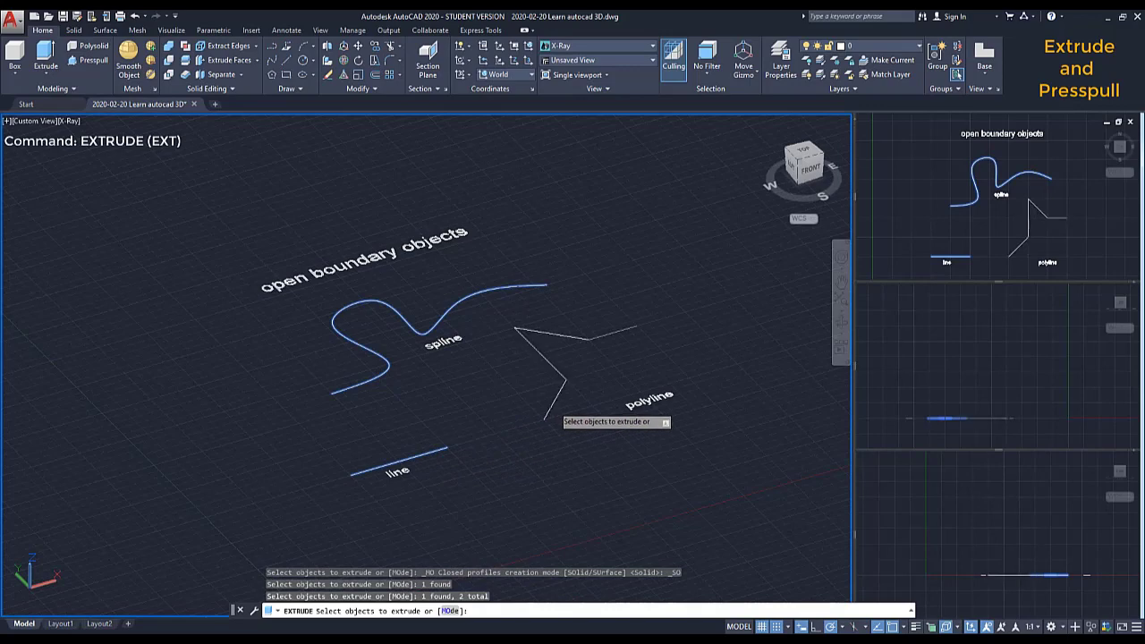
{"action": "left_click", "coordinate": [553, 404]}
{"action": "key", "text": "Return"}
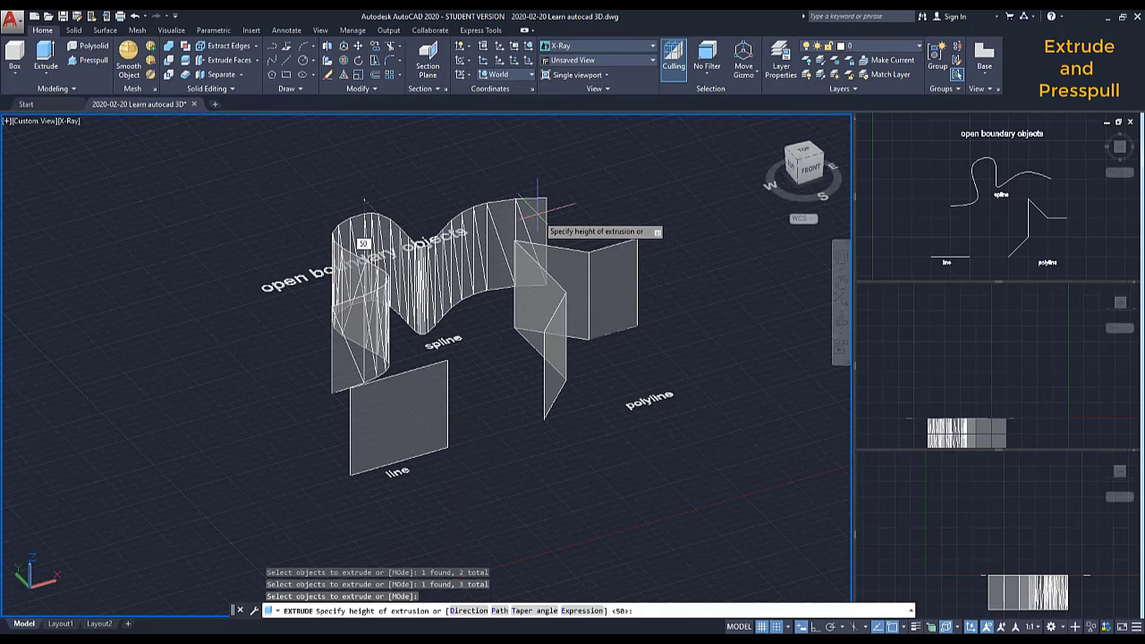
{"action": "left_click", "coordinate": [537, 212]}
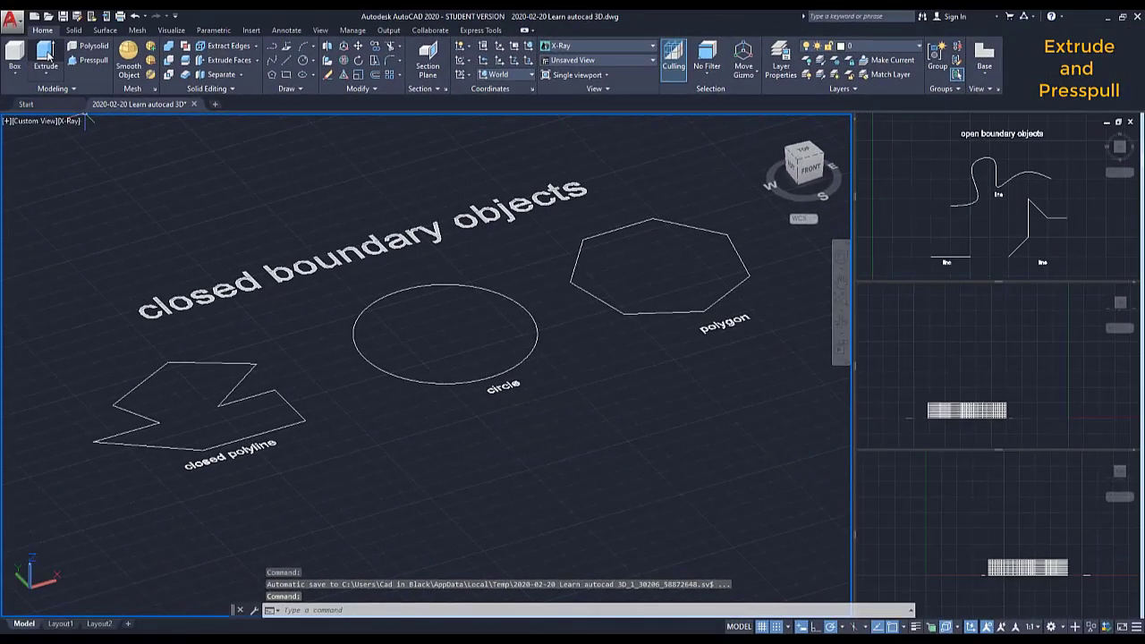
{"action": "left_click", "coordinate": [46, 56]}
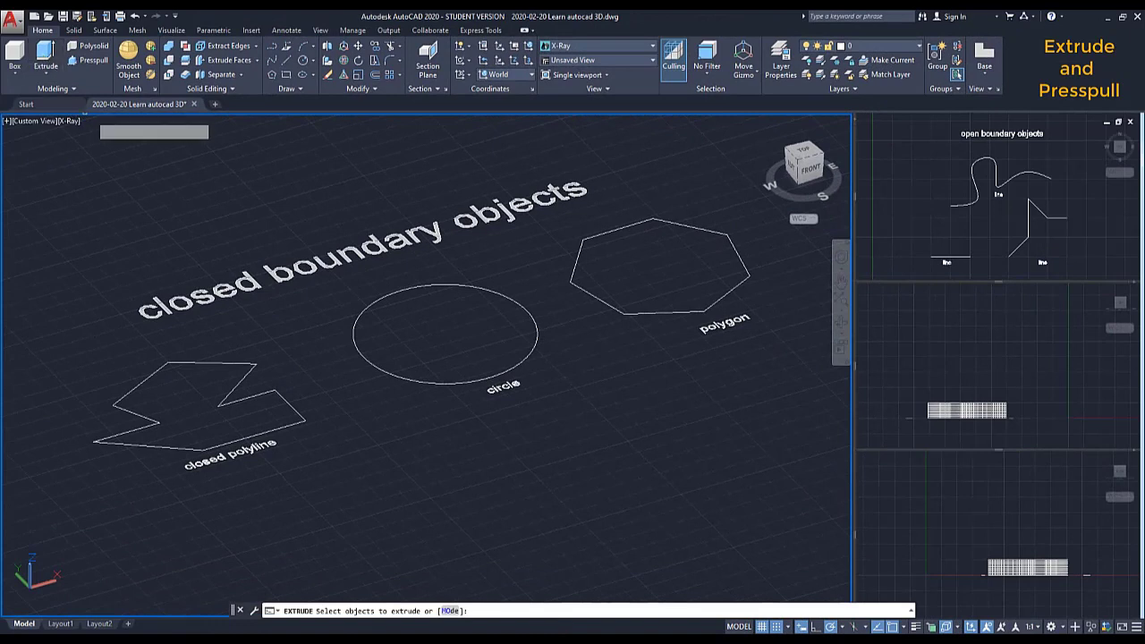
{"action": "left_click", "coordinate": [169, 302]}
{"action": "left_click", "coordinate": [214, 358]}
{"action": "left_click", "coordinate": [220, 363]}
{"action": "left_click", "coordinate": [356, 334]}
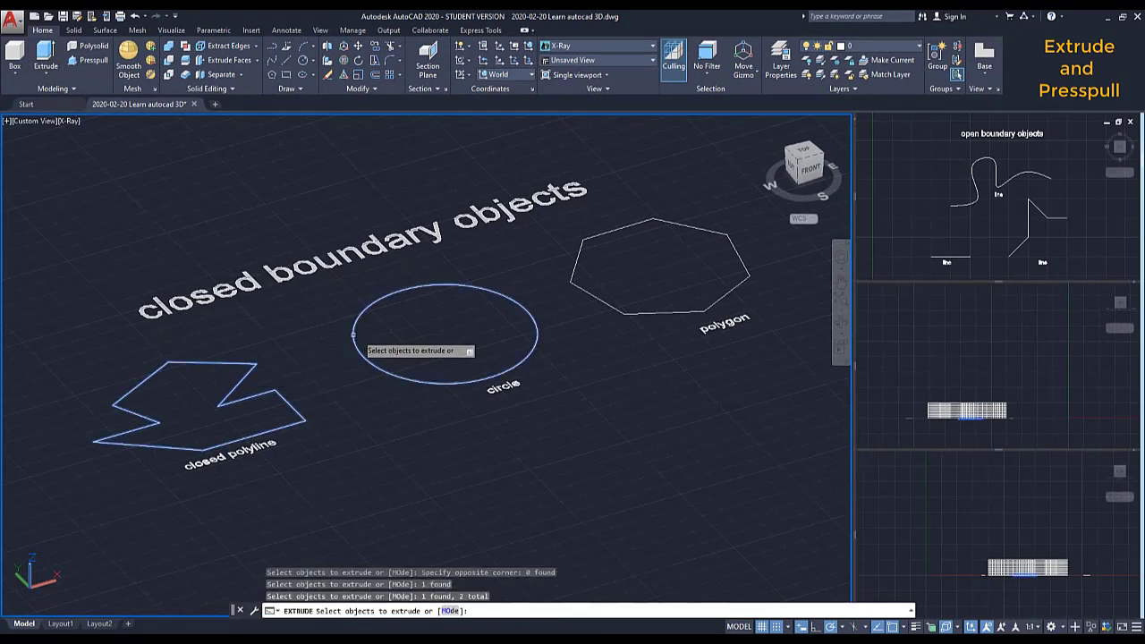
{"action": "left_click", "coordinate": [577, 265]}
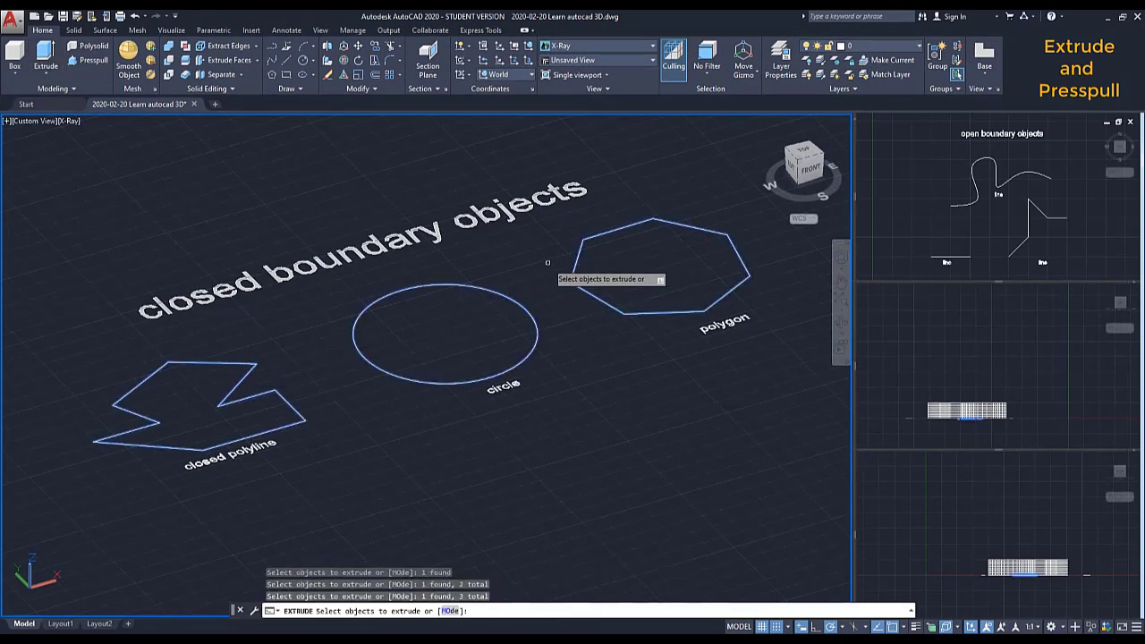
{"action": "key", "text": "Return"}
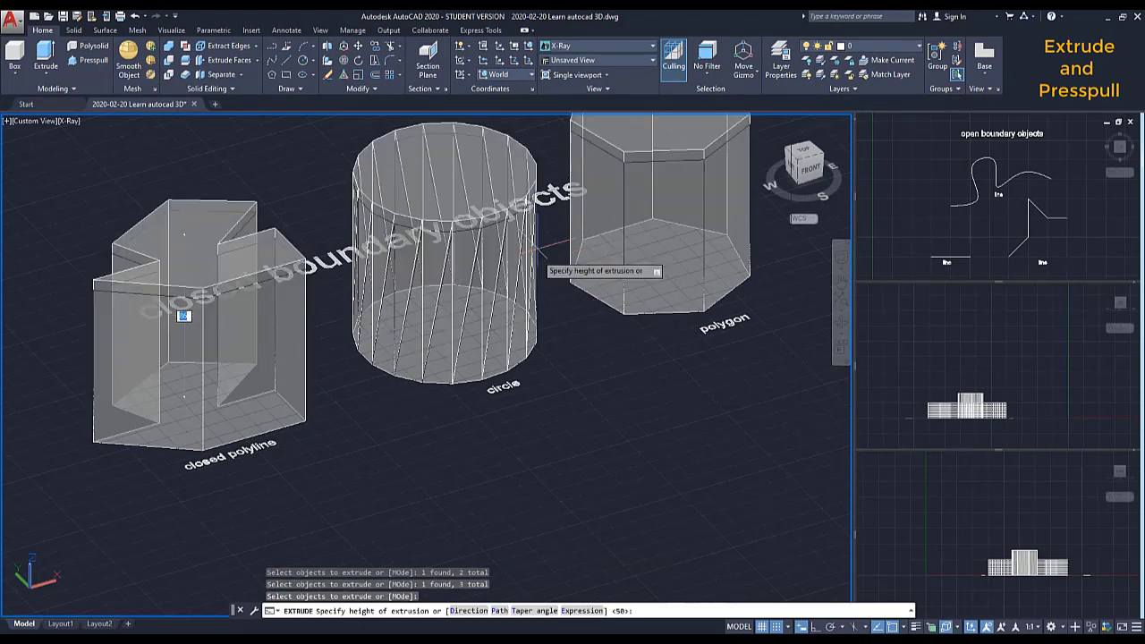
{"action": "type", "text": "50"}
{"action": "key", "text": "Return"}
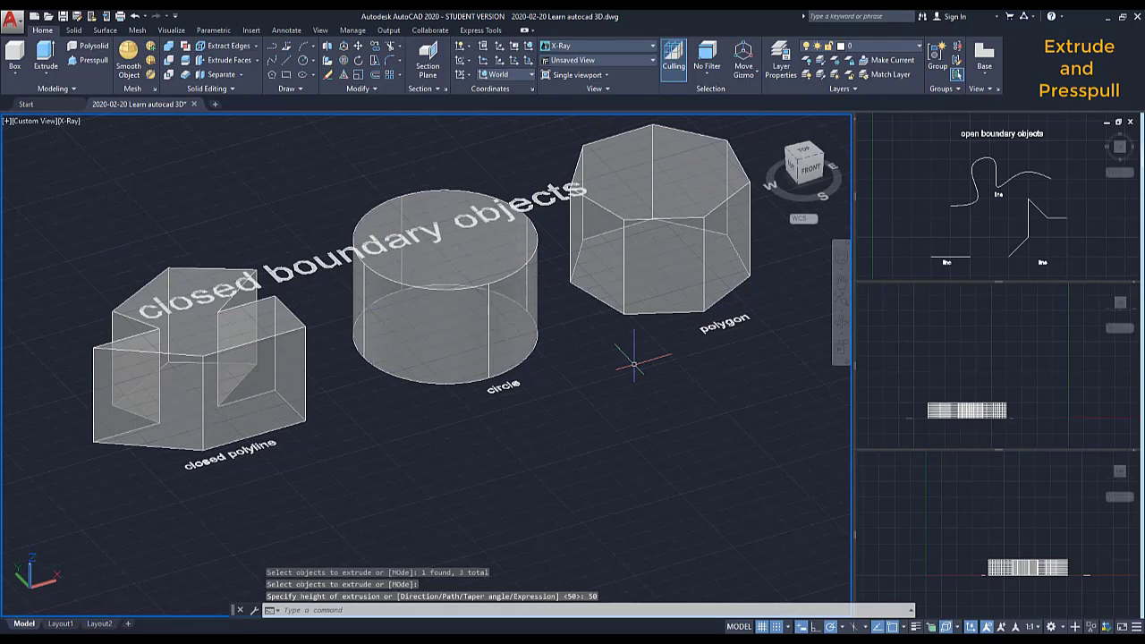
{"action": "scroll", "coordinate": [634, 364], "scroll_direction": "down", "scroll_amount": 3}
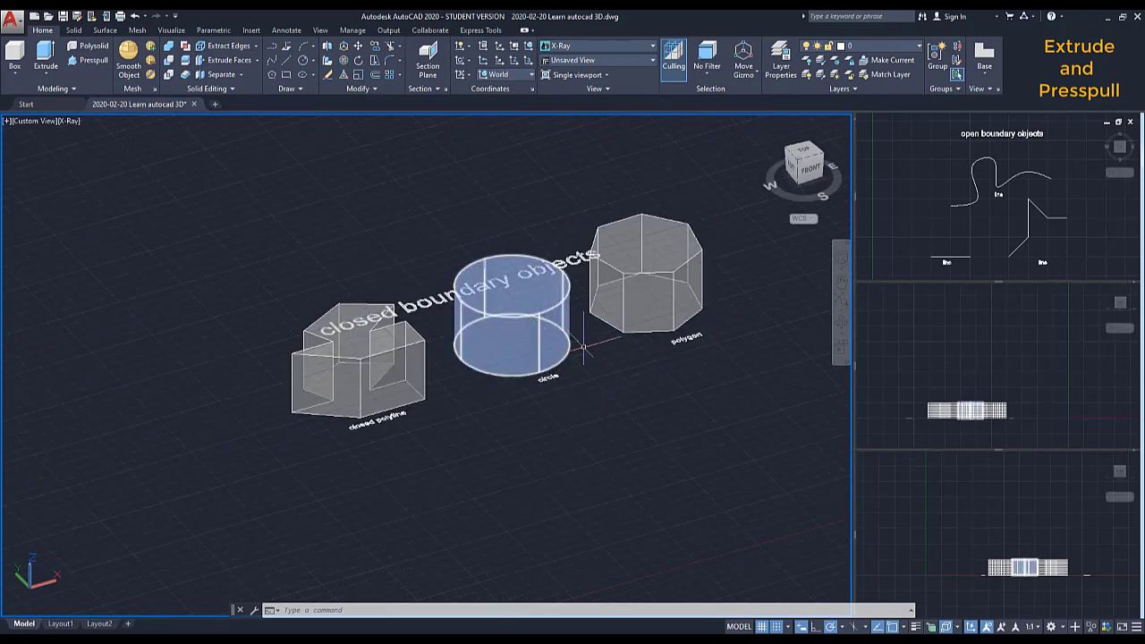
{"action": "scroll", "coordinate": [623, 360], "scroll_direction": "up", "scroll_amount": 2}
{"action": "key", "text": "ctrl+z"}
{"action": "key", "text": "ctrl+z"}
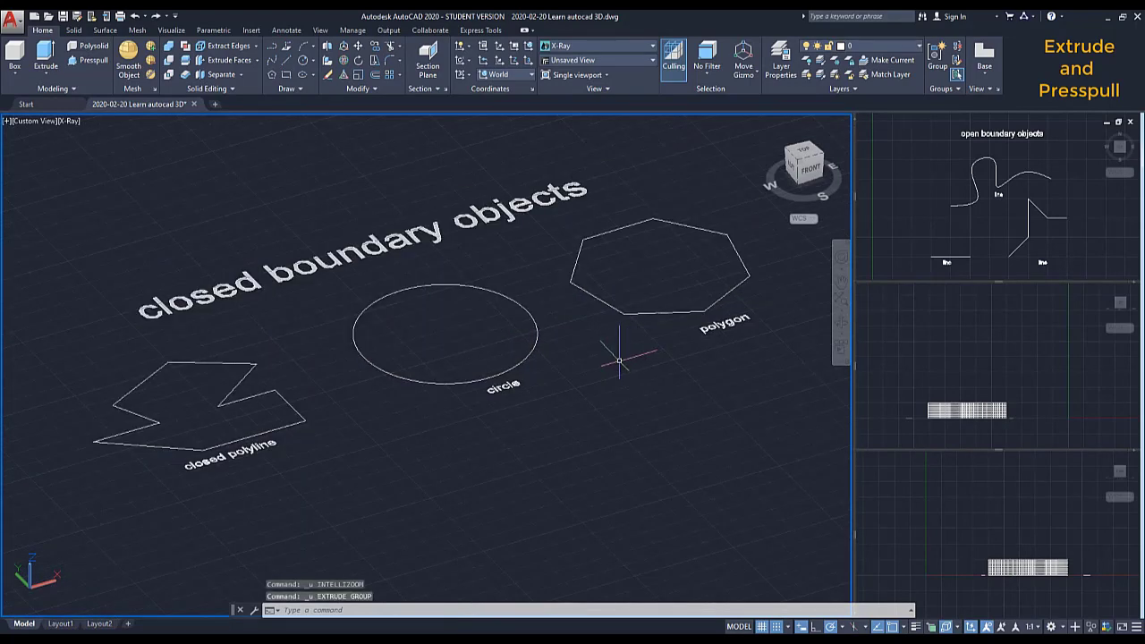
Step: Start EXTRUDE with EXT and bring up its Mode option for closed profiles
{"action": "type", "text": "E"}
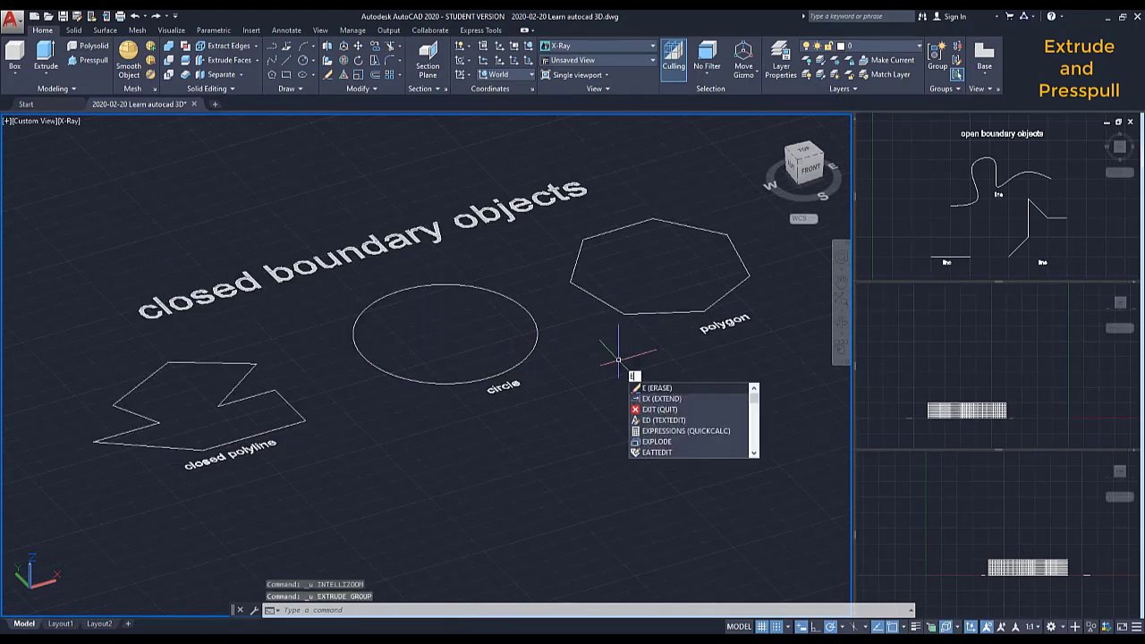
{"action": "type", "text": "XT"}
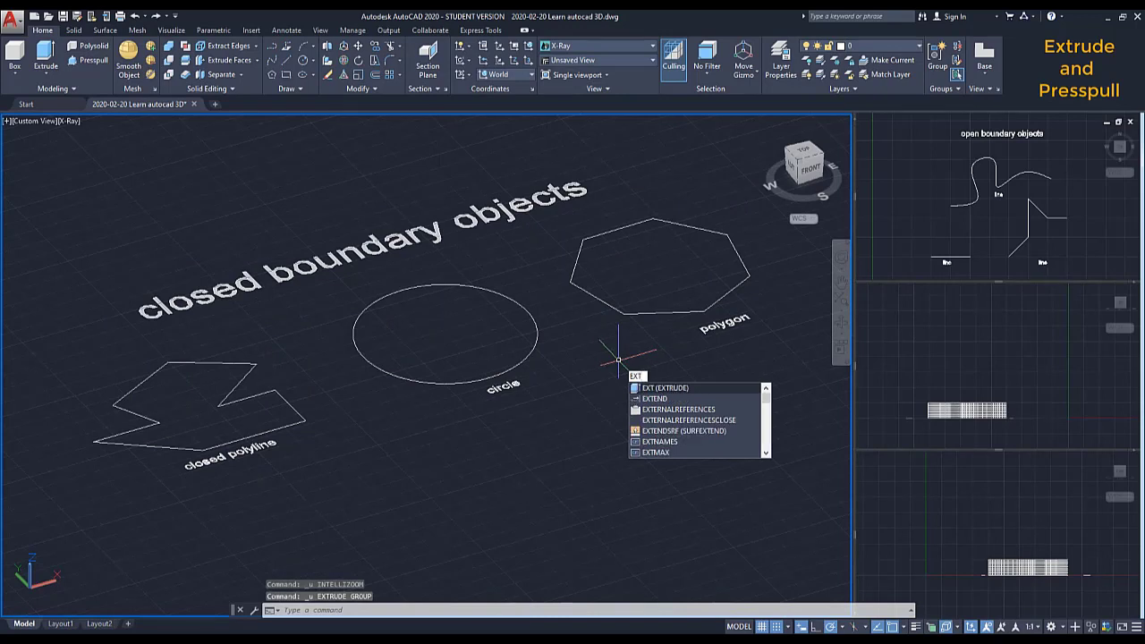
{"action": "key", "text": "Return"}
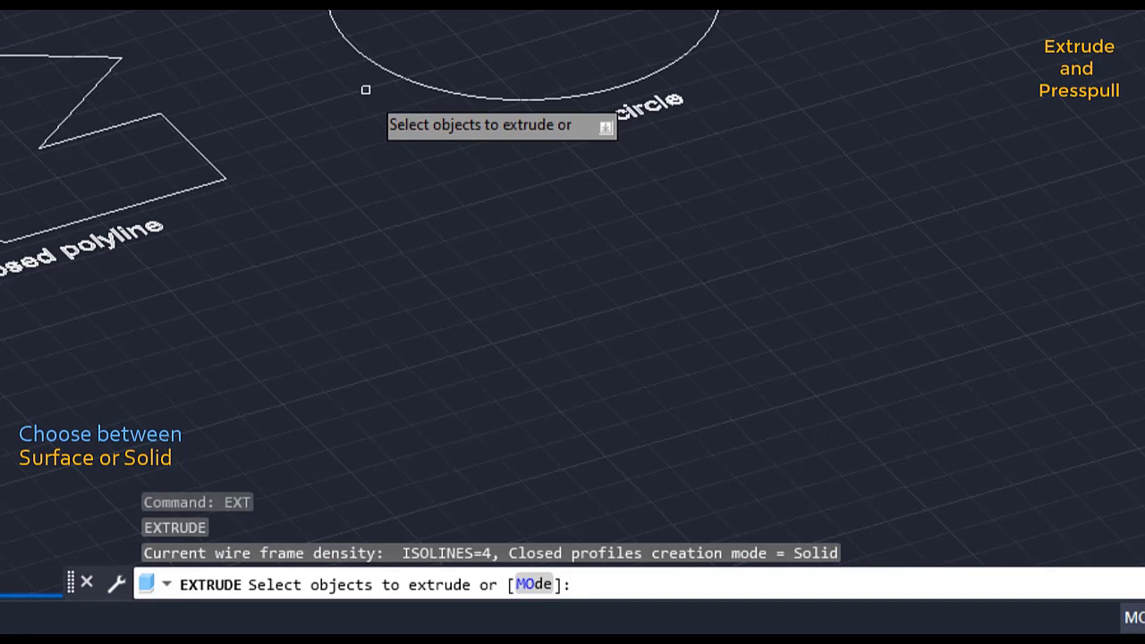
{"action": "type", "text": "mo"}
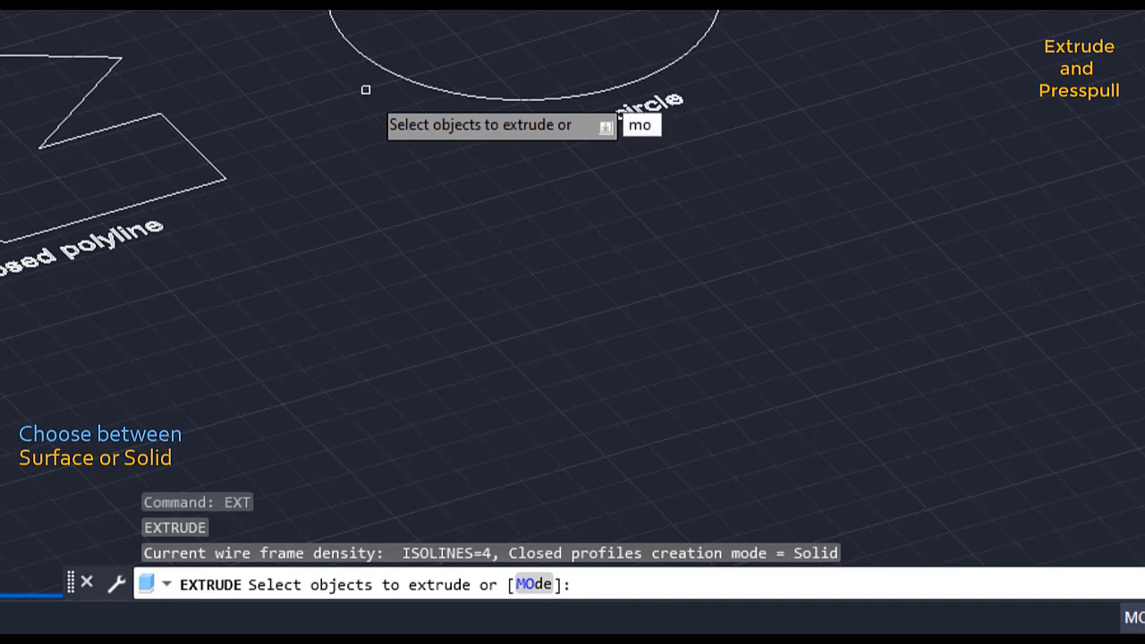
{"action": "key", "text": "Return"}
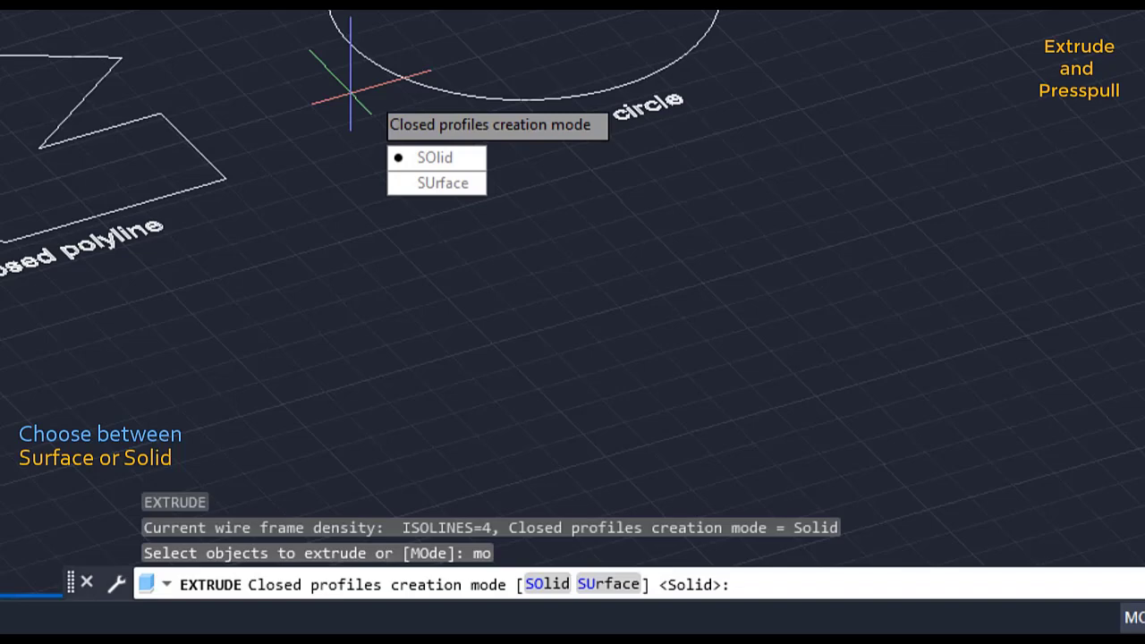
Step: Set the mode to Surface and extrude the closed polyline, circle and polygon 50 units
{"action": "type", "text": "su"}
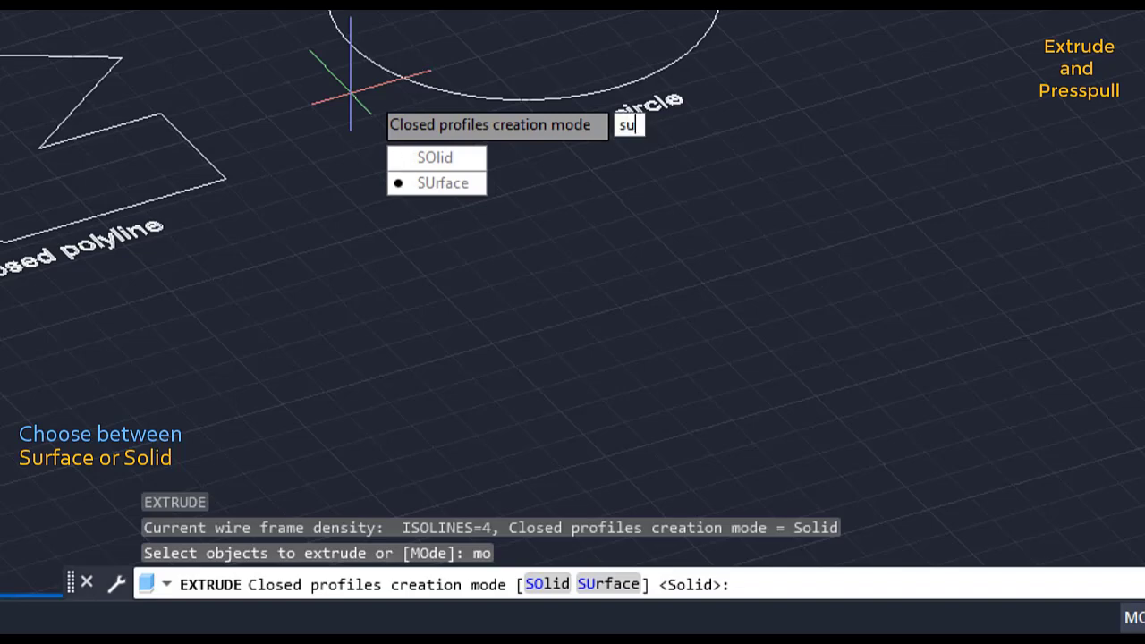
{"action": "key", "text": "Return"}
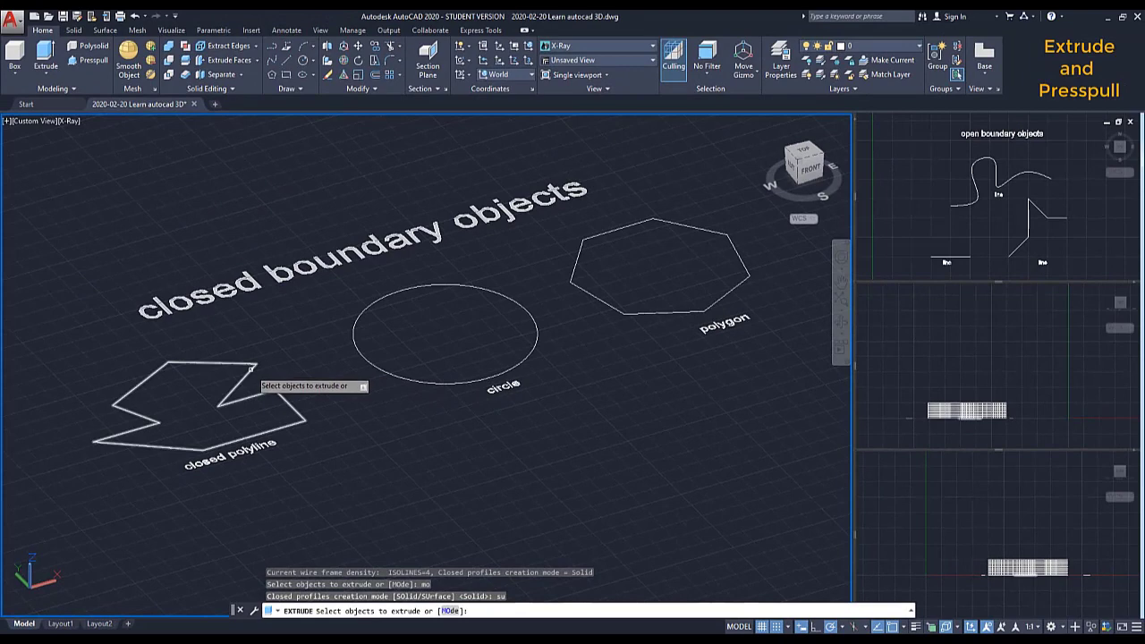
{"action": "left_click", "coordinate": [251, 368]}
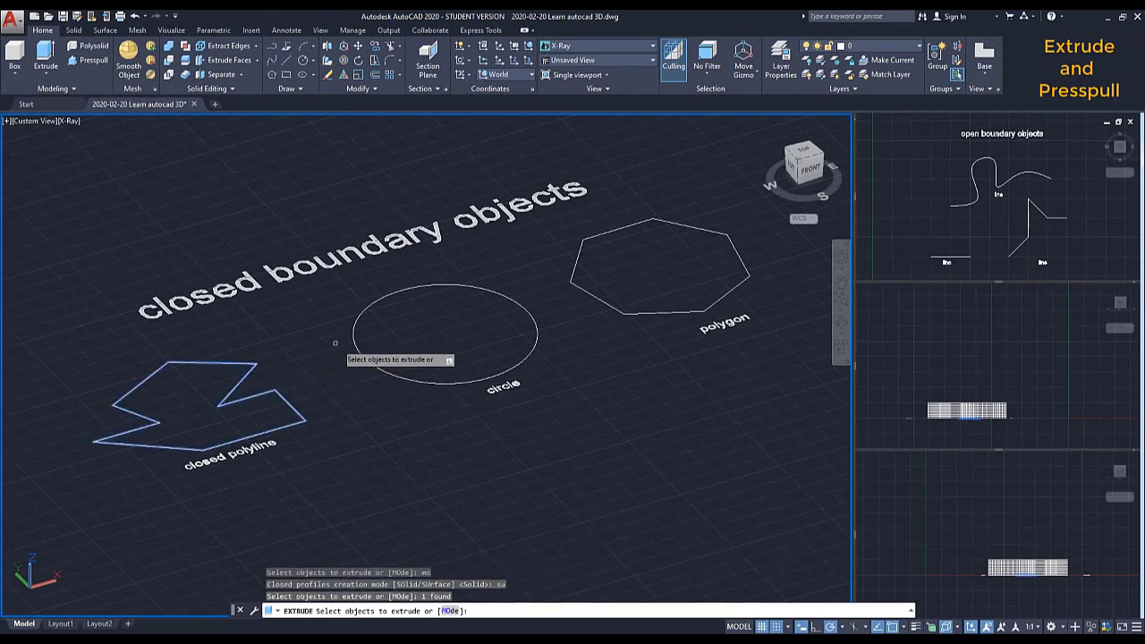
{"action": "left_click", "coordinate": [351, 337]}
{"action": "left_click", "coordinate": [573, 284]}
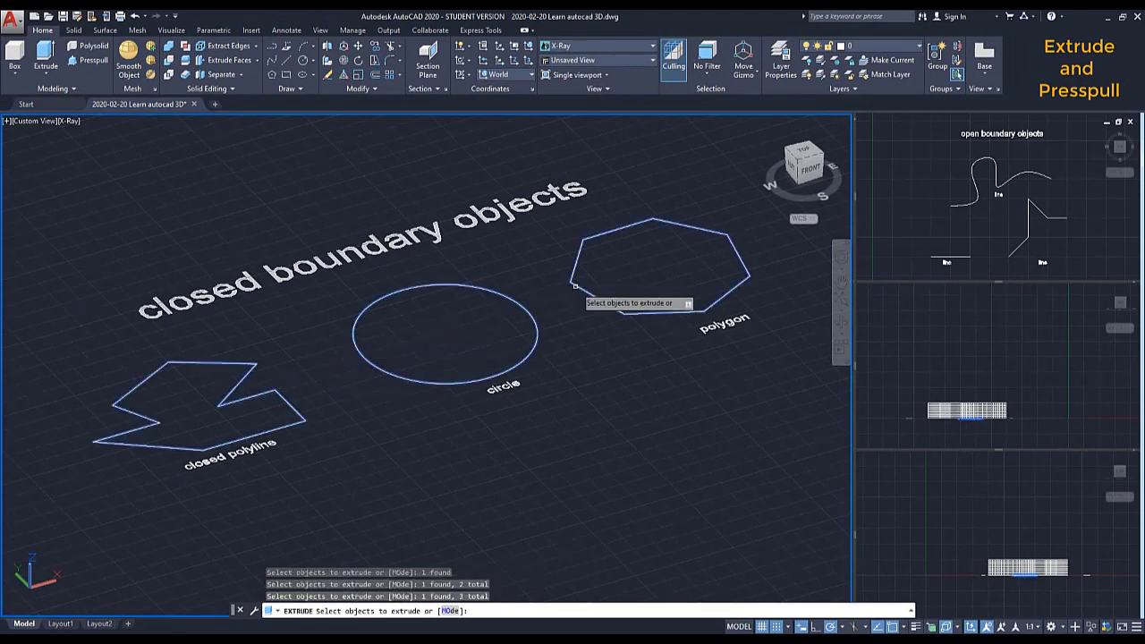
{"action": "key", "text": "Return"}
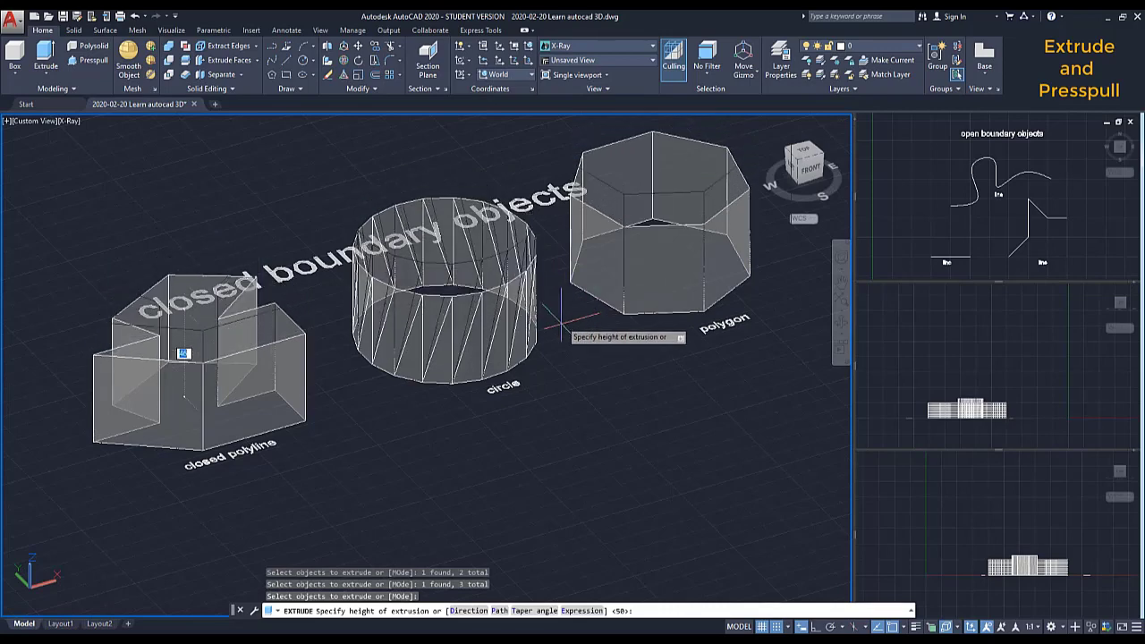
{"action": "type", "text": "50"}
{"action": "key", "text": "Return"}
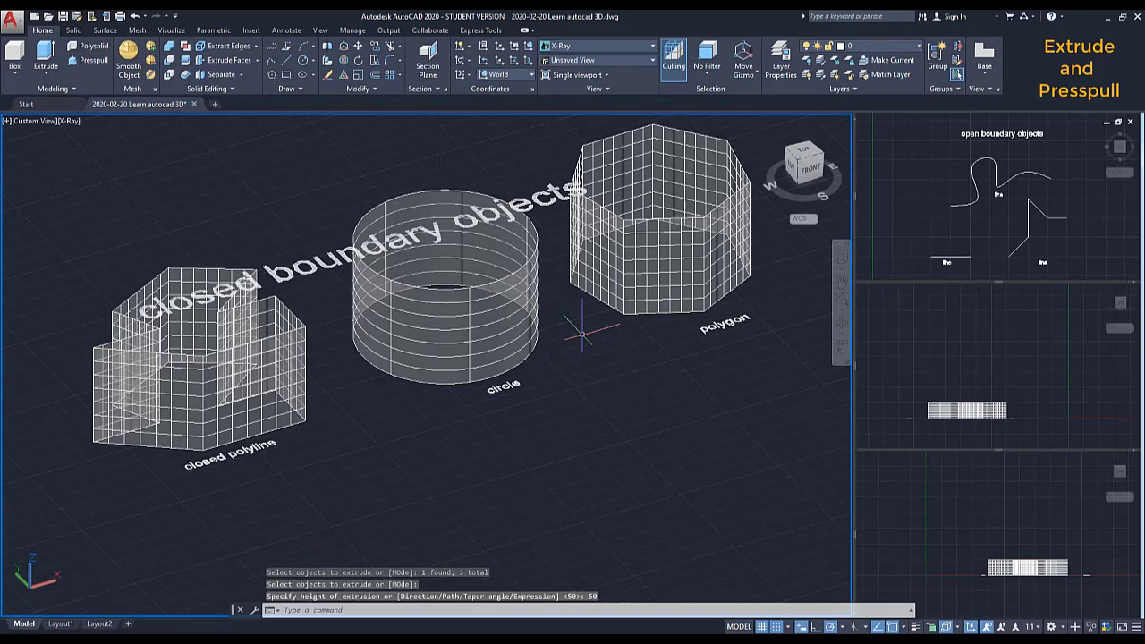
{"action": "middle_click_drag", "start_coordinate": [581, 334], "coordinate": [588, 383], "text": "shift"}
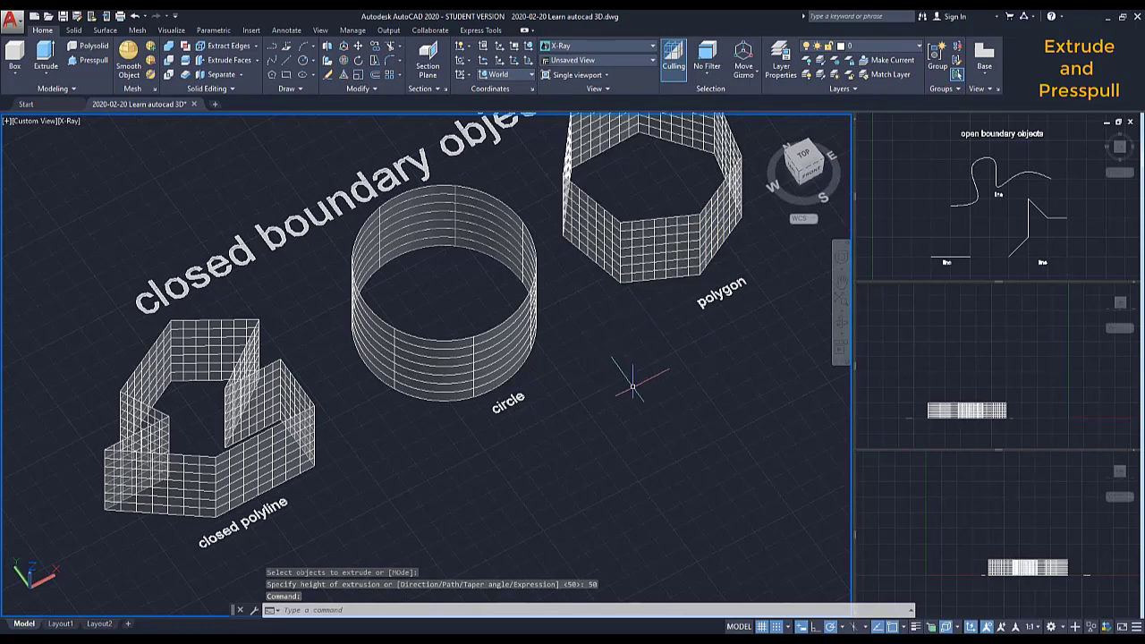
{"action": "middle_click_drag", "start_coordinate": [623, 379], "coordinate": [614, 344], "text": "shift"}
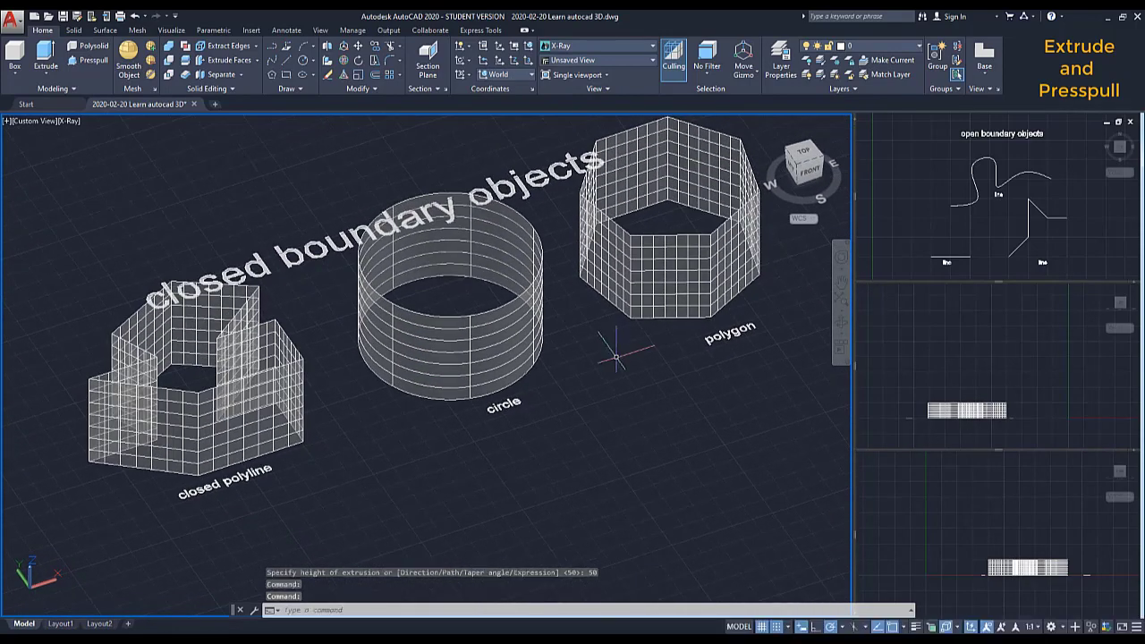
Step: Switch the visual style to Shades of Gray
{"action": "left_click", "coordinate": [651, 46]}
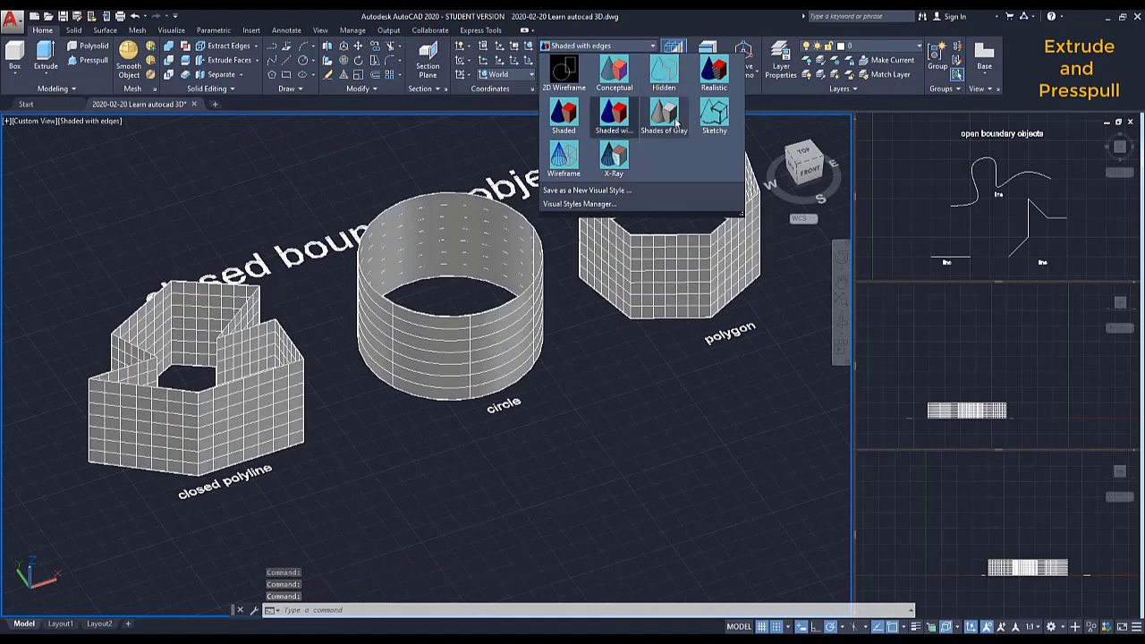
{"action": "left_click", "coordinate": [675, 123]}
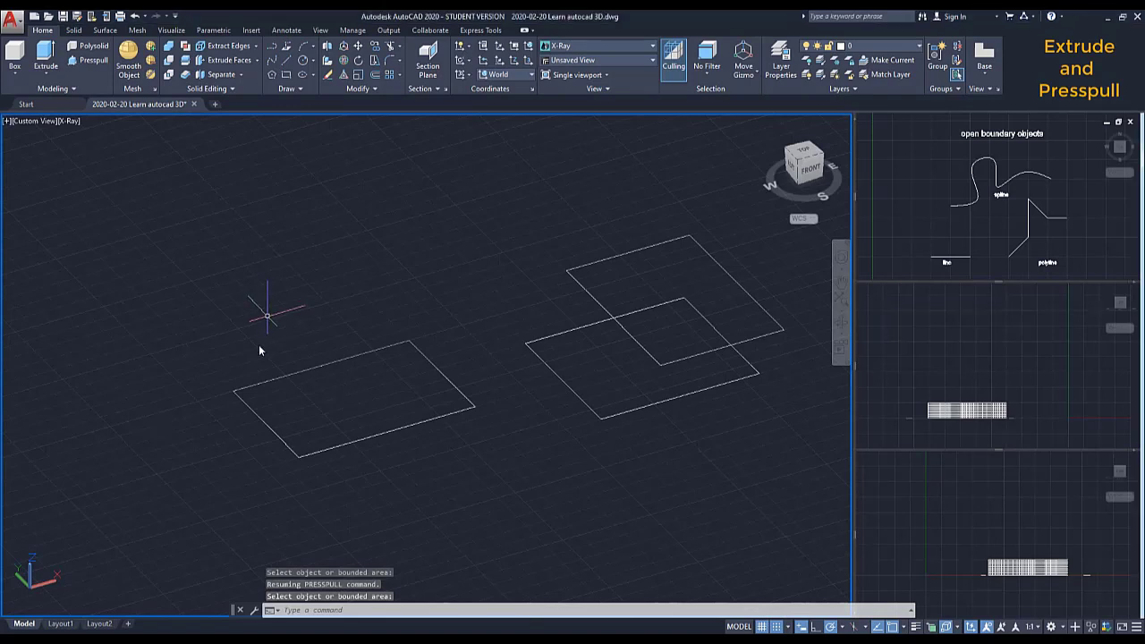
Step: Press-pull the lone rectangle into a 30-unit-high solid box
{"action": "left_click", "coordinate": [97, 61]}
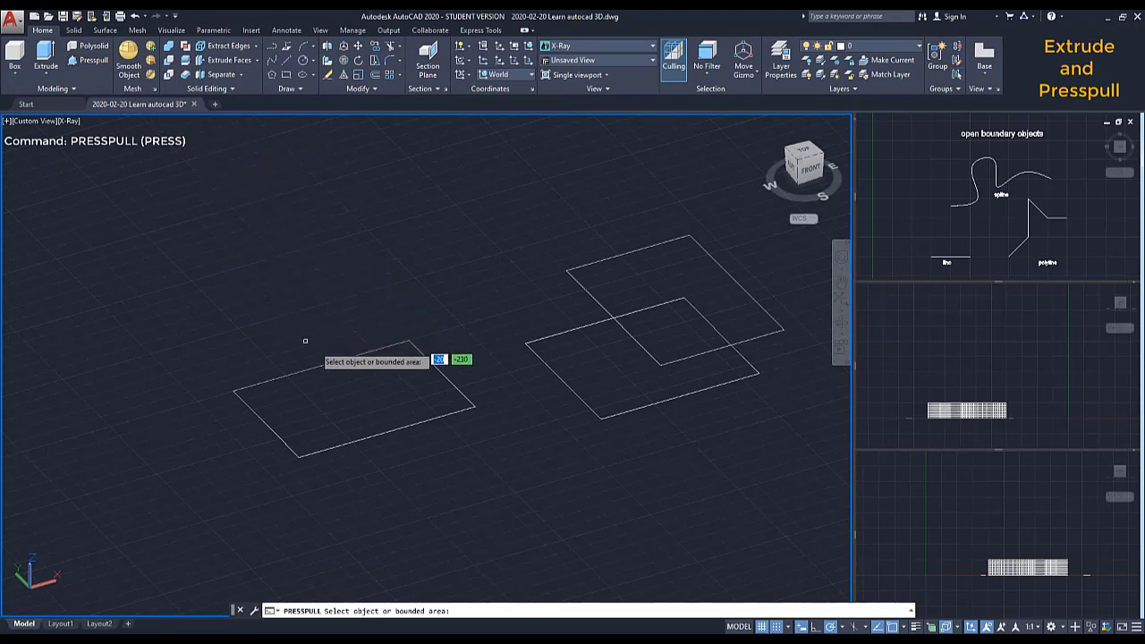
{"action": "left_click", "coordinate": [325, 383]}
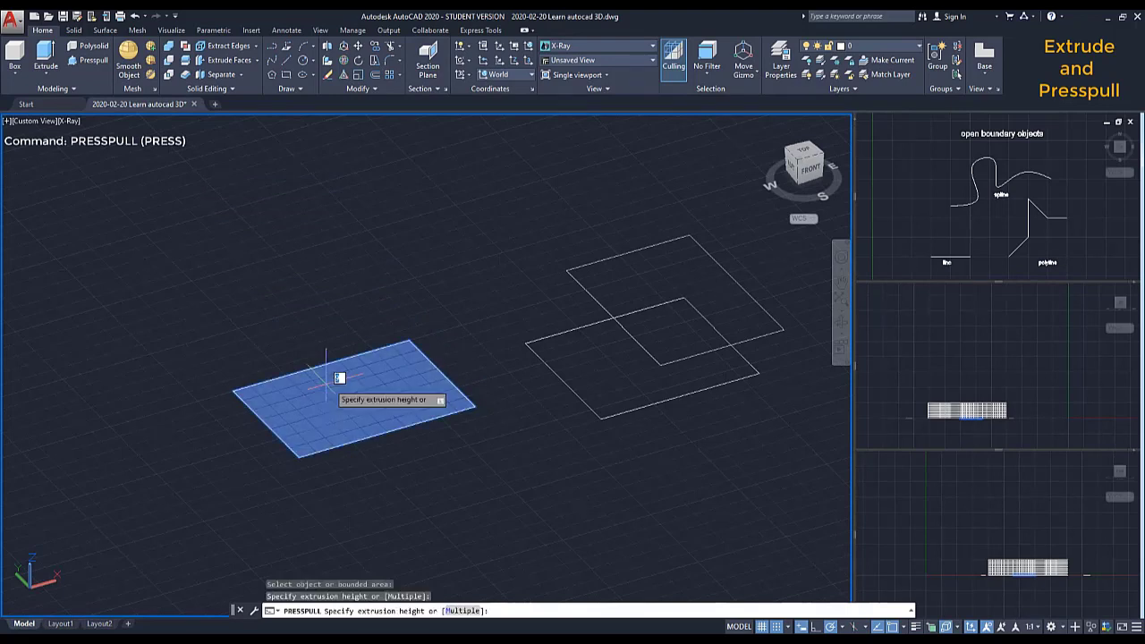
{"action": "type", "text": "30"}
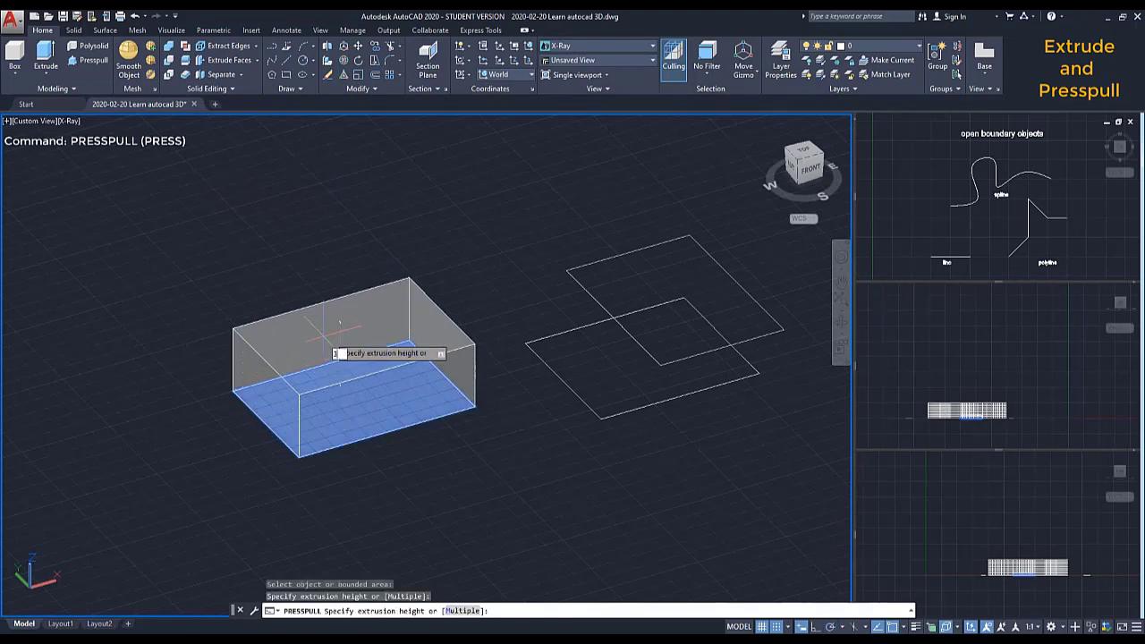
{"action": "key", "text": "Return"}
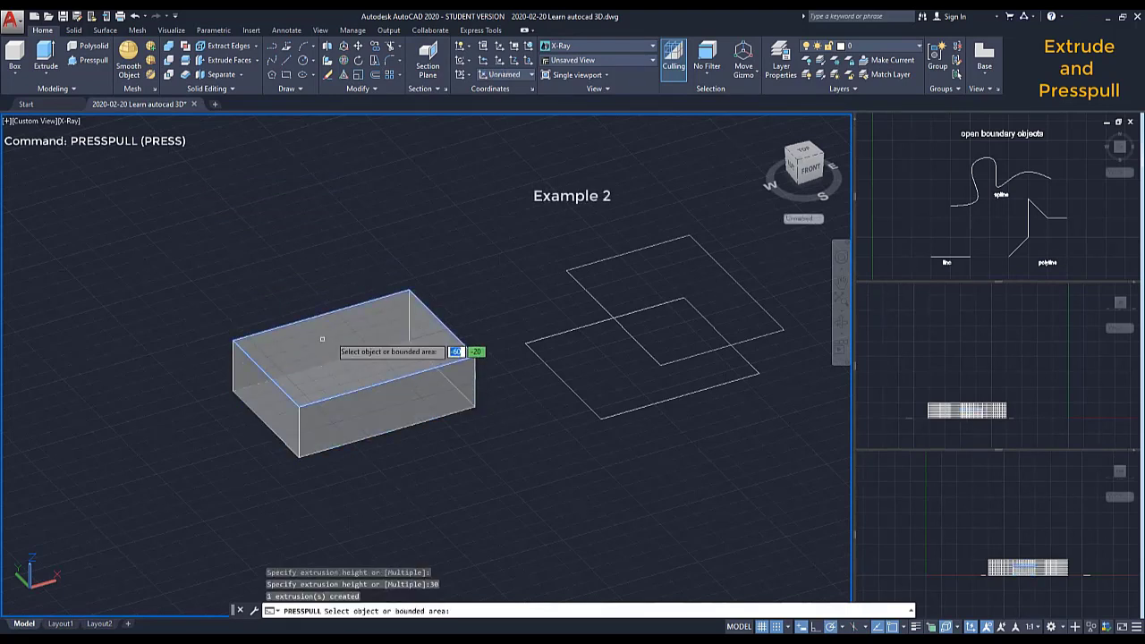
Step: Press-pull the lower square's L-shaped area and the other square's area into solids
{"action": "left_click", "coordinate": [596, 346]}
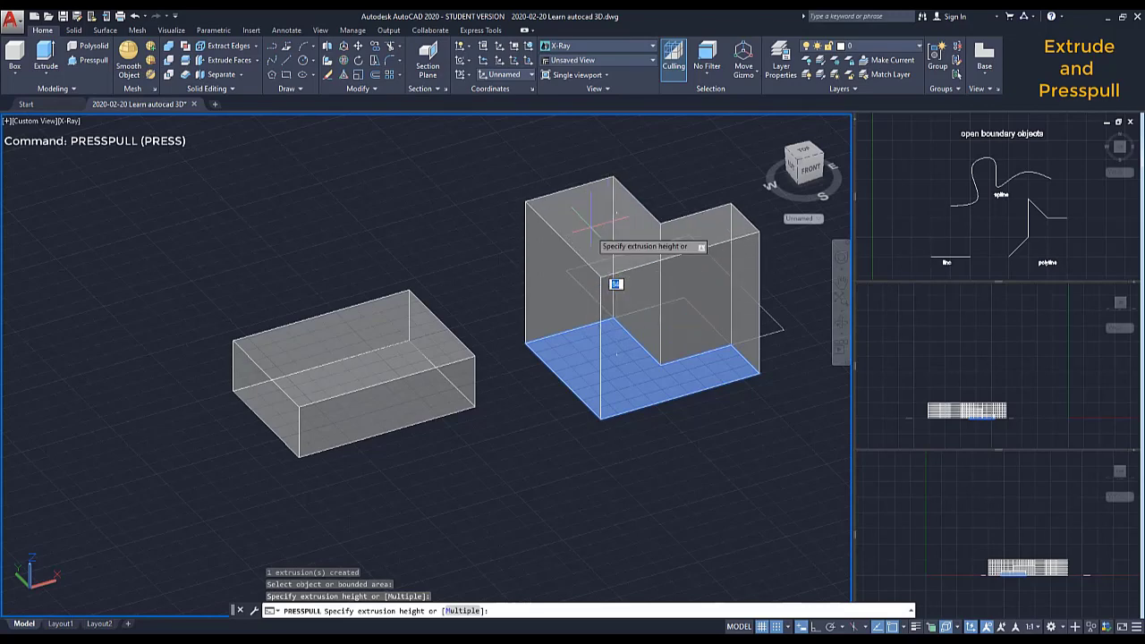
{"action": "left_click", "coordinate": [615, 284]}
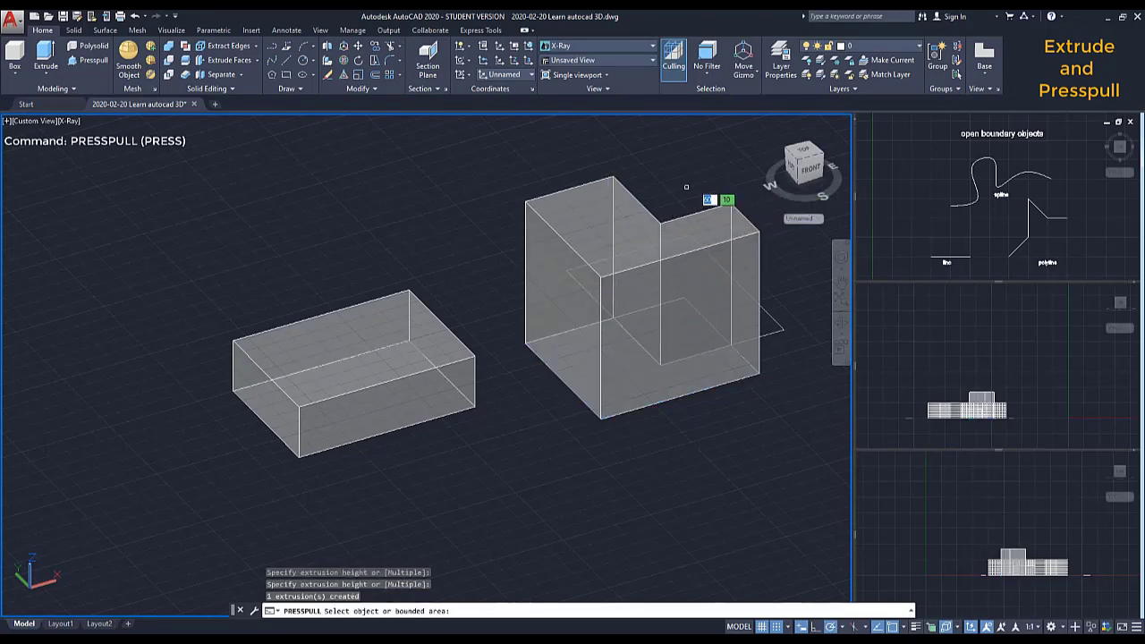
{"action": "middle_click_drag", "start_coordinate": [704, 182], "coordinate": [550, 238], "text": "shift"}
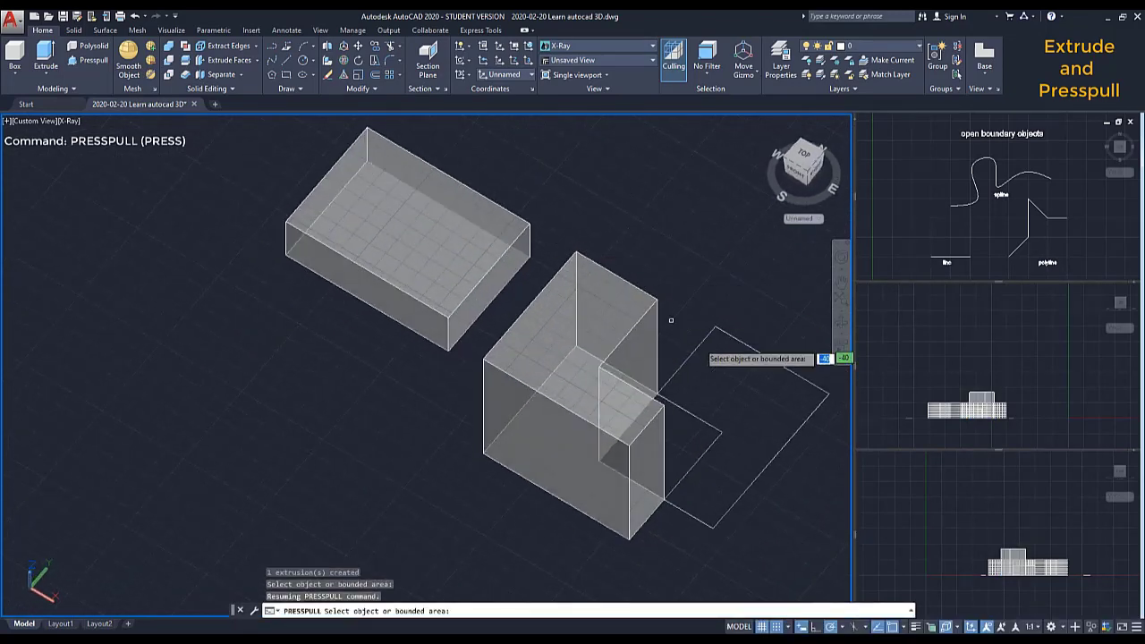
{"action": "left_click", "coordinate": [749, 375]}
{"action": "left_click", "coordinate": [756, 289]}
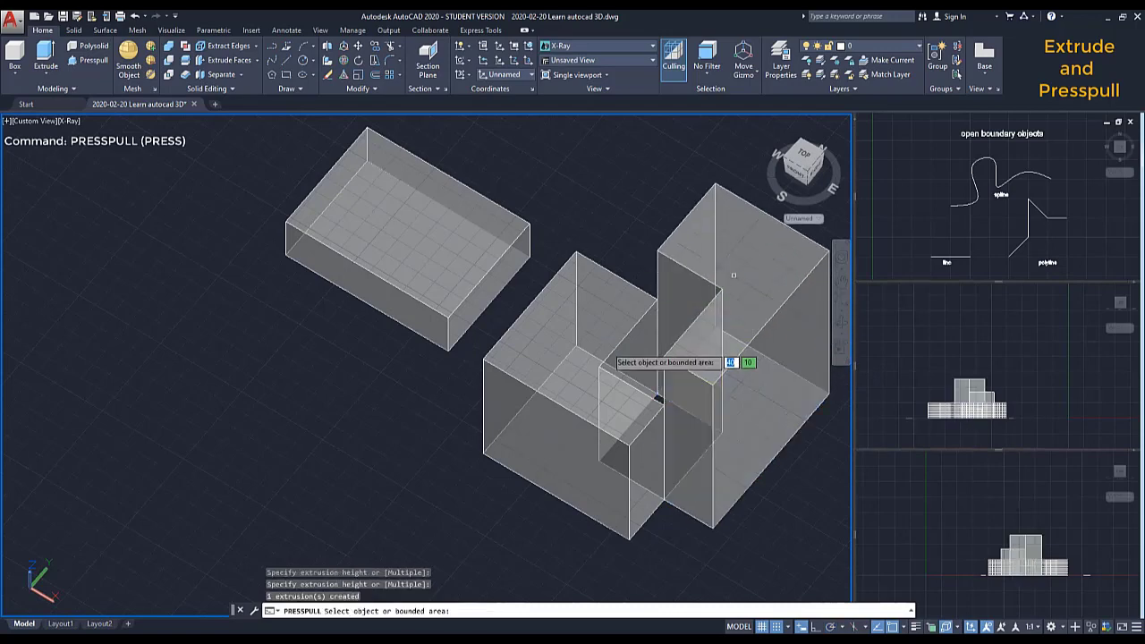
{"action": "middle_click_drag", "start_coordinate": [639, 363], "coordinate": [612, 305], "text": "shift"}
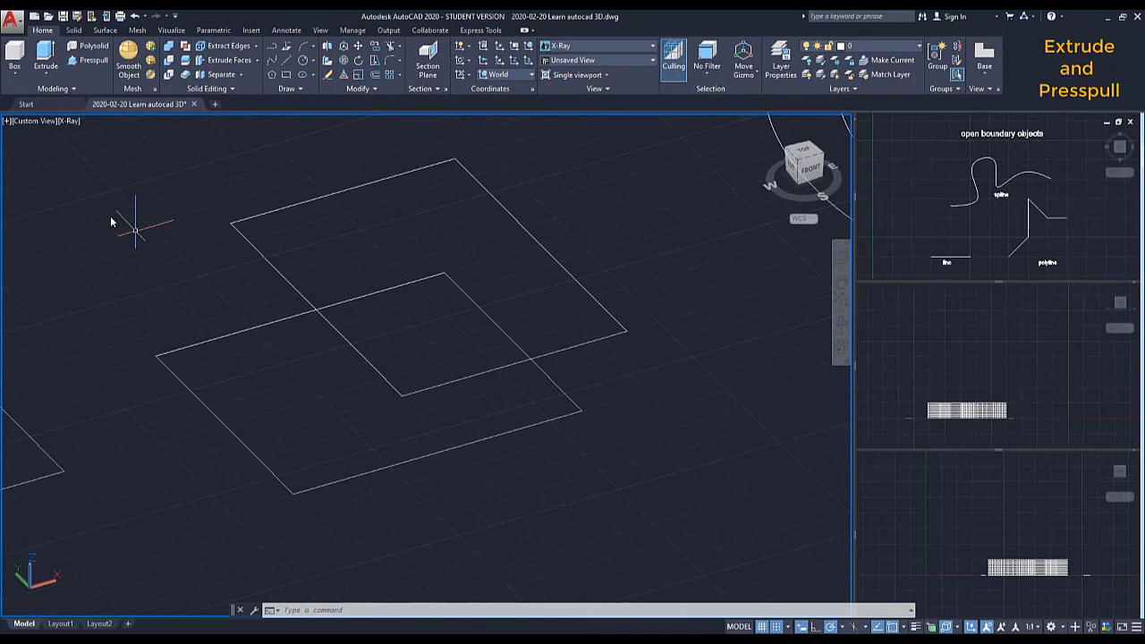
Step: Extrude the entire lower square into a box, picking its height on screen
{"action": "left_click", "coordinate": [47, 72]}
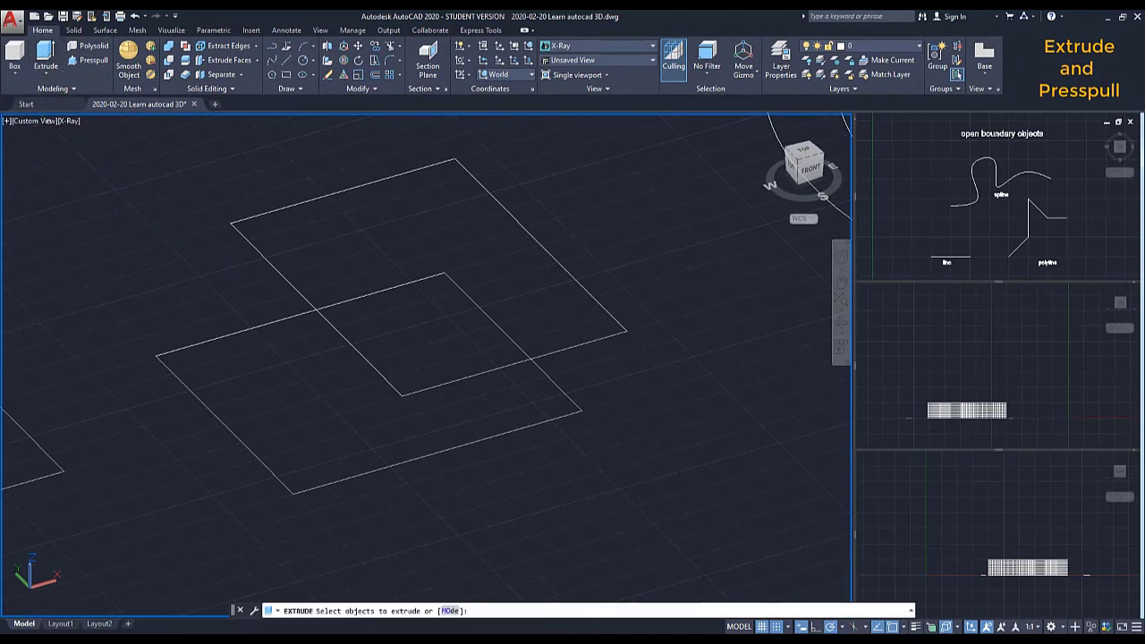
{"action": "left_click", "coordinate": [250, 330]}
{"action": "key", "text": "Return"}
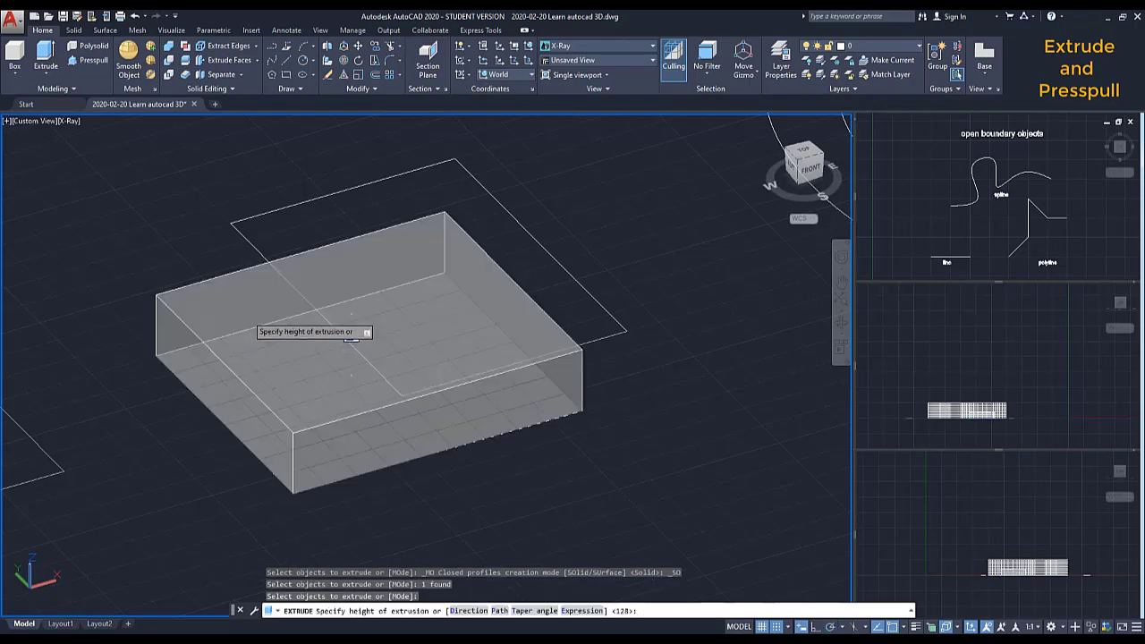
{"action": "left_click", "coordinate": [351, 322]}
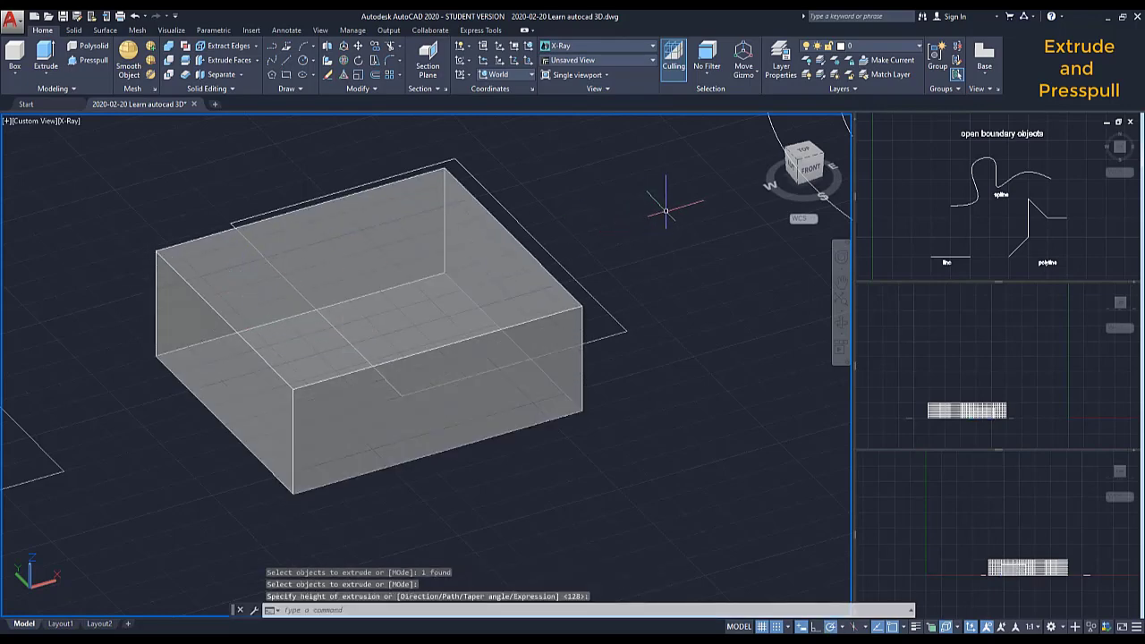
{"action": "middle_click_drag", "start_coordinate": [670, 197], "coordinate": [626, 314], "text": "shift"}
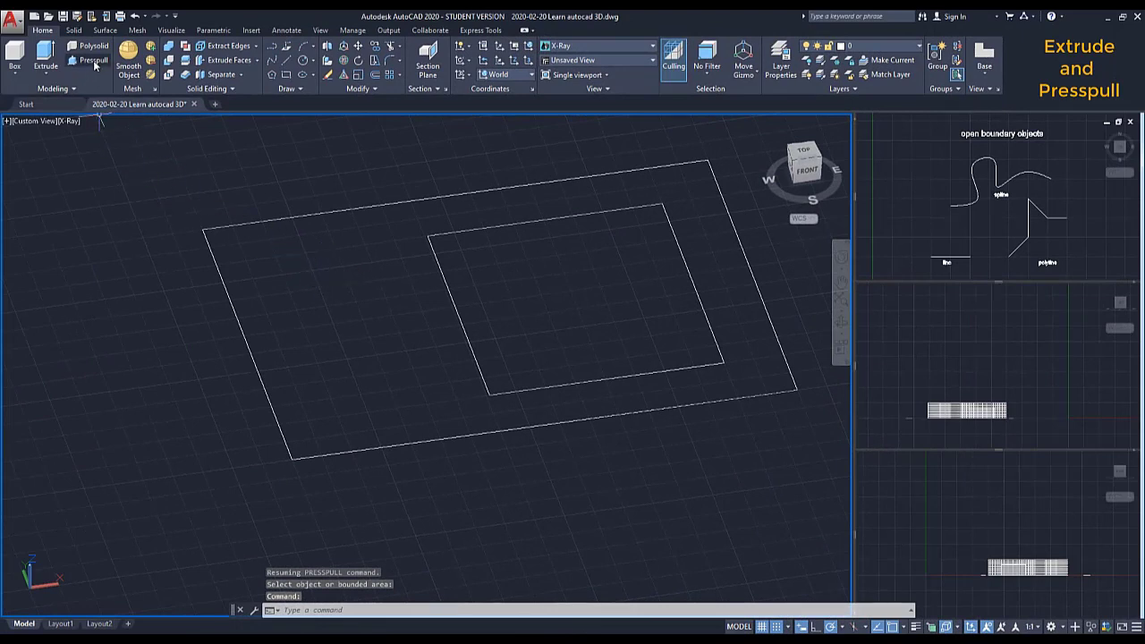
Step: Press-pull the area between the outer and inner rectangles into a frame around a hole
{"action": "left_click", "coordinate": [94, 61]}
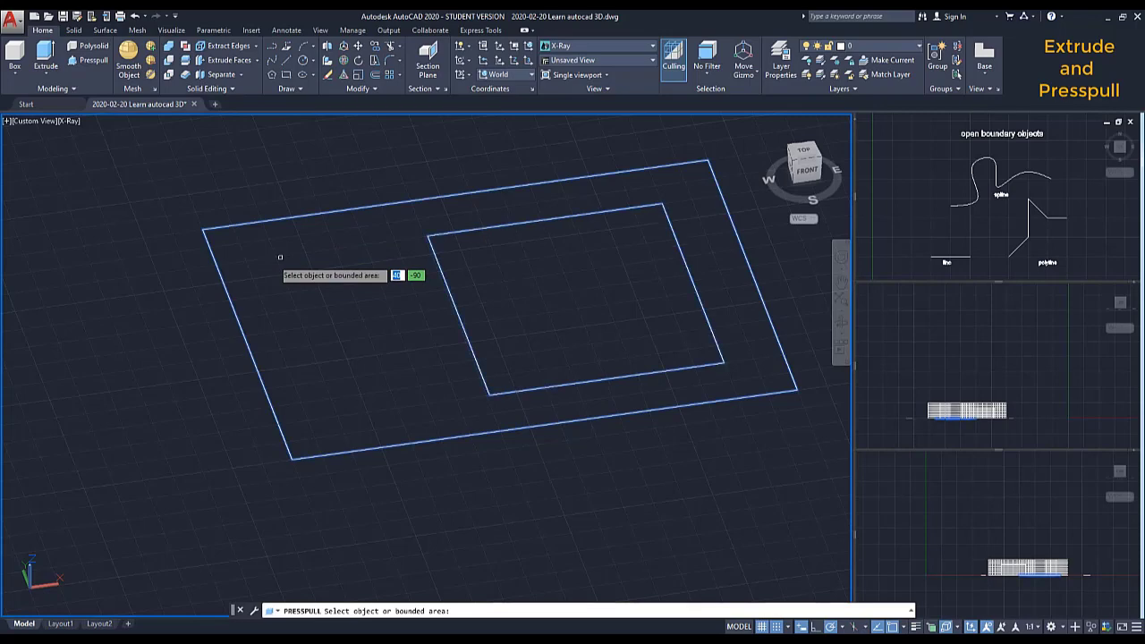
{"action": "left_click", "coordinate": [306, 248]}
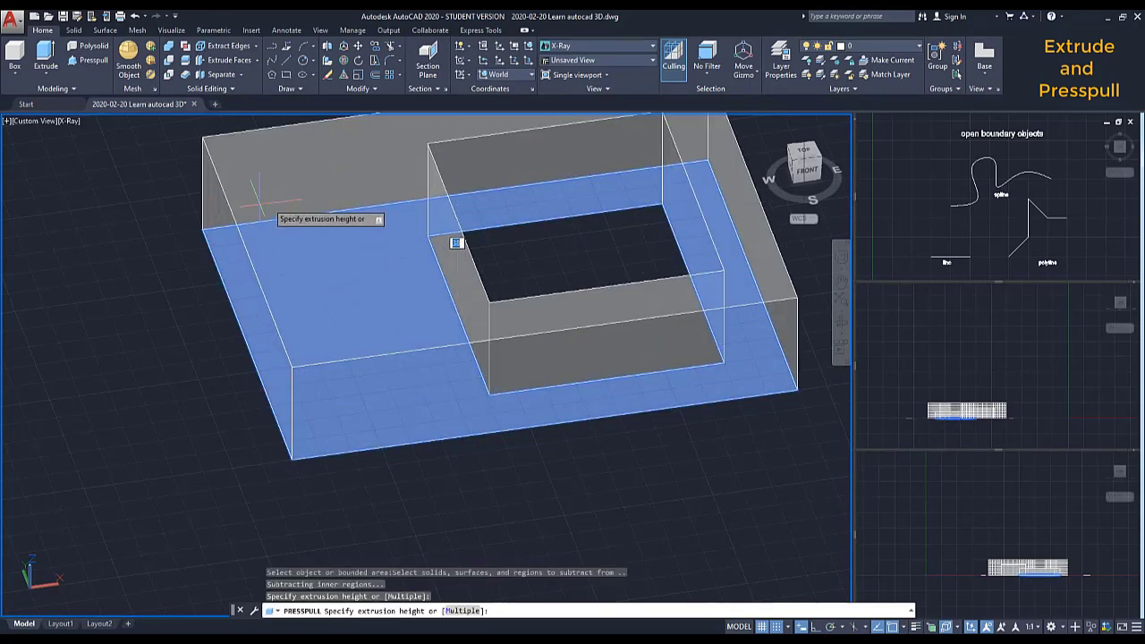
{"action": "middle_click_drag", "start_coordinate": [261, 202], "coordinate": [301, 176], "text": "shift"}
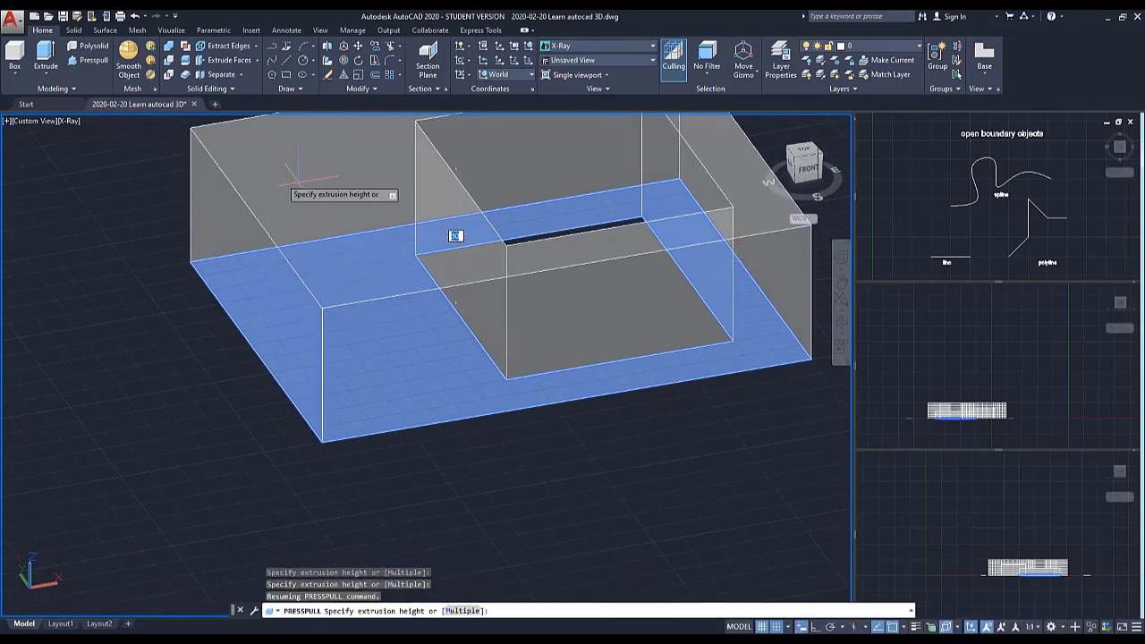
{"action": "left_click", "coordinate": [456, 236]}
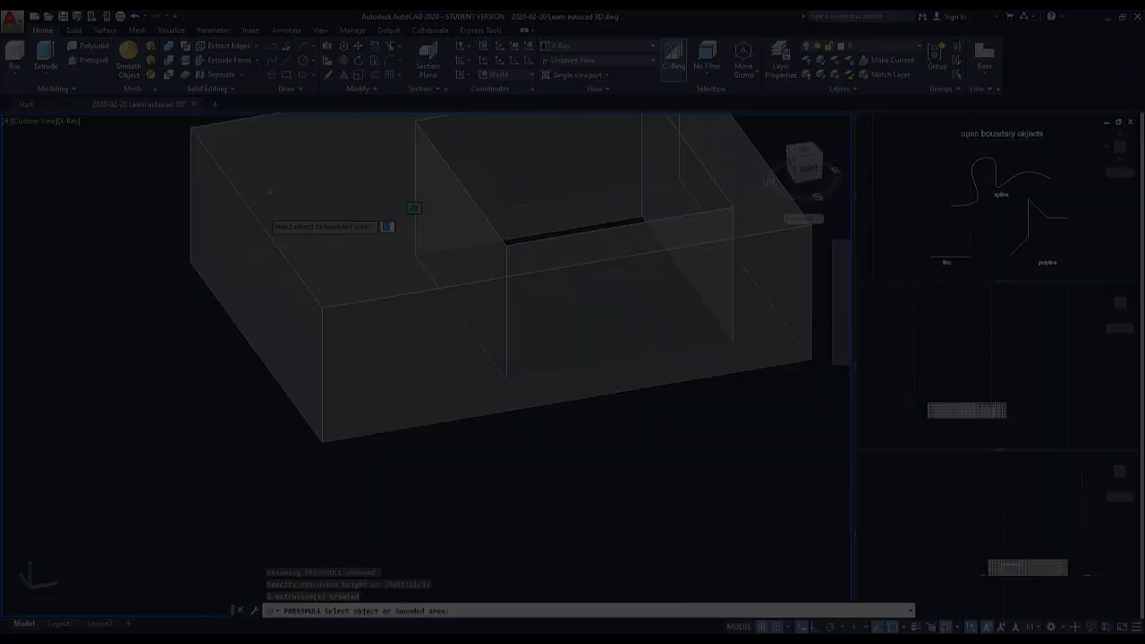